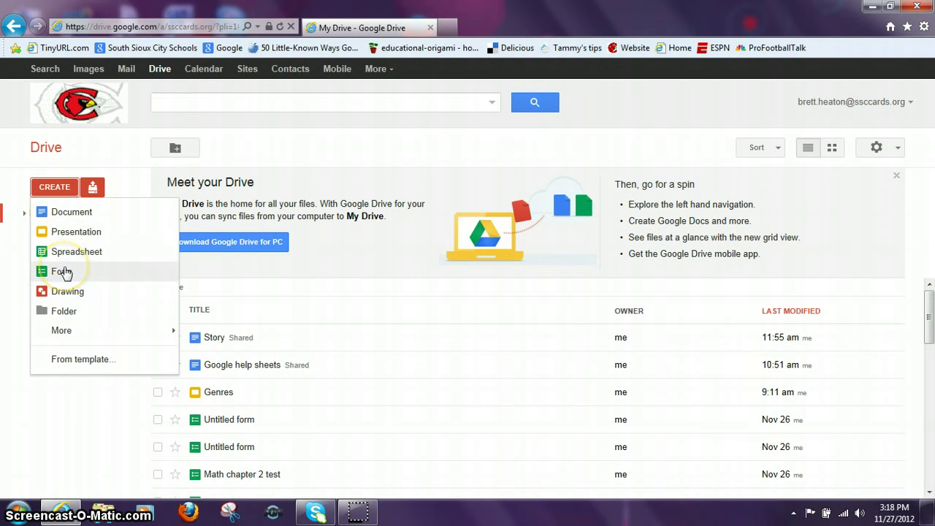
- Open the template gallery from Drive and narrow the public templates to the Students & Teachers category
{"action": "left_click", "coordinate": [79, 360]}
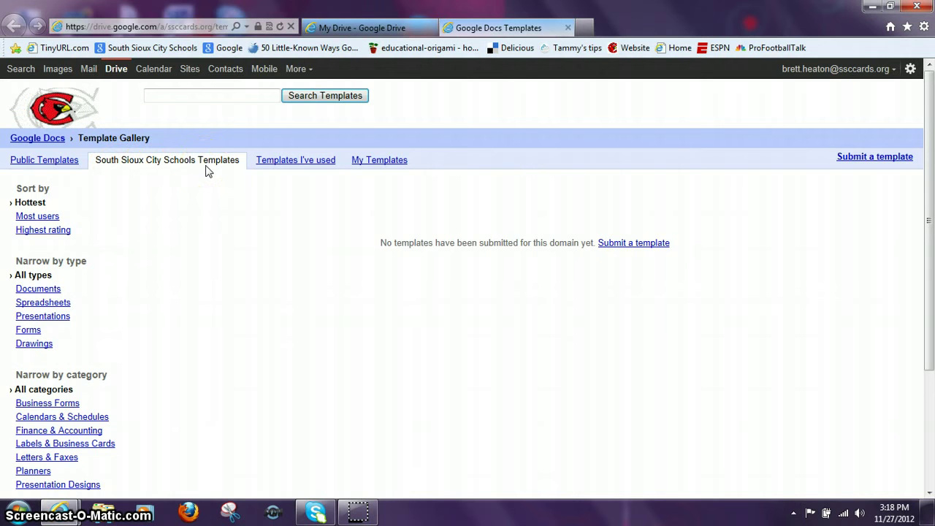
{"action": "left_click", "coordinate": [57, 164]}
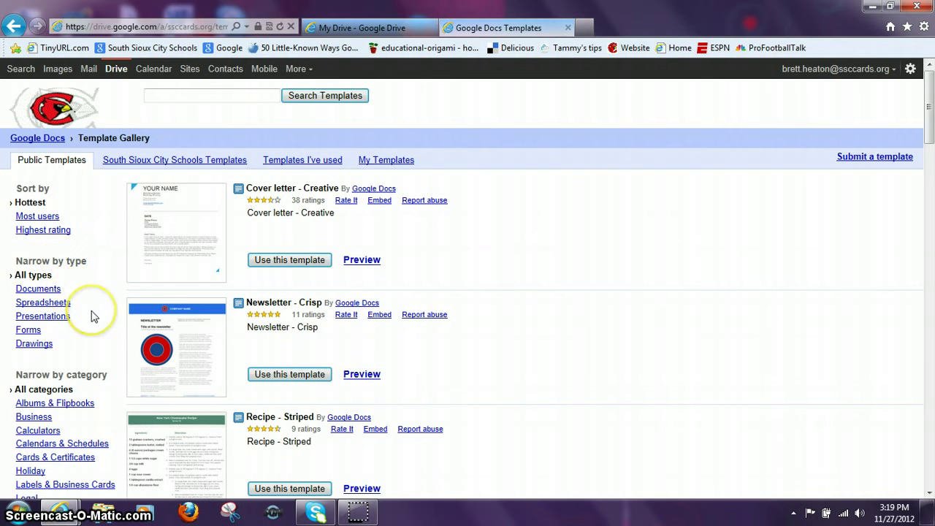
{"action": "left_click", "coordinate": [54, 308]}
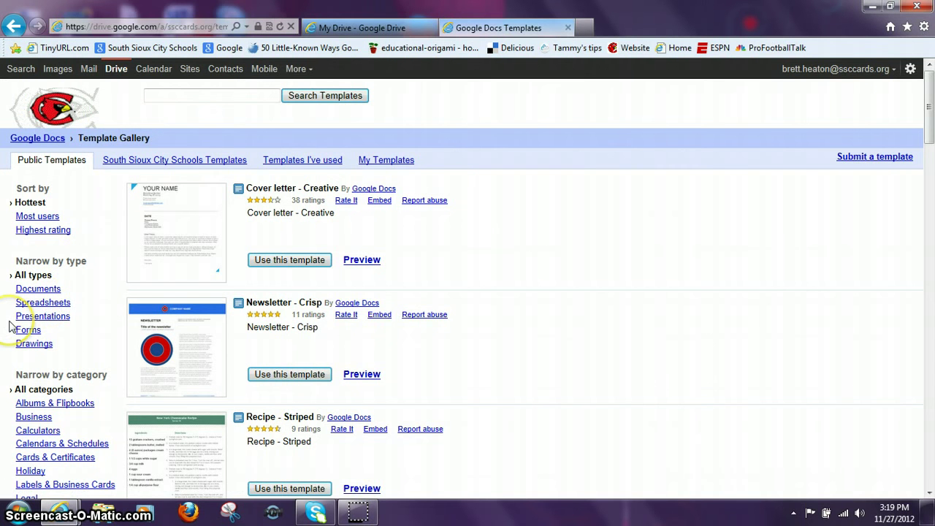
{"action": "scroll", "coordinate": [11, 328], "scroll_direction": "down", "scroll_amount": 2}
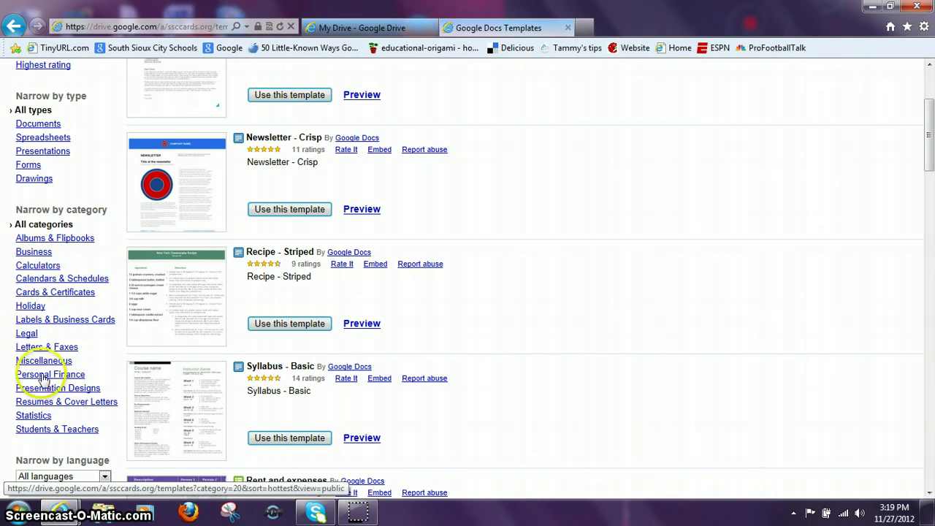
{"action": "left_click", "coordinate": [50, 431]}
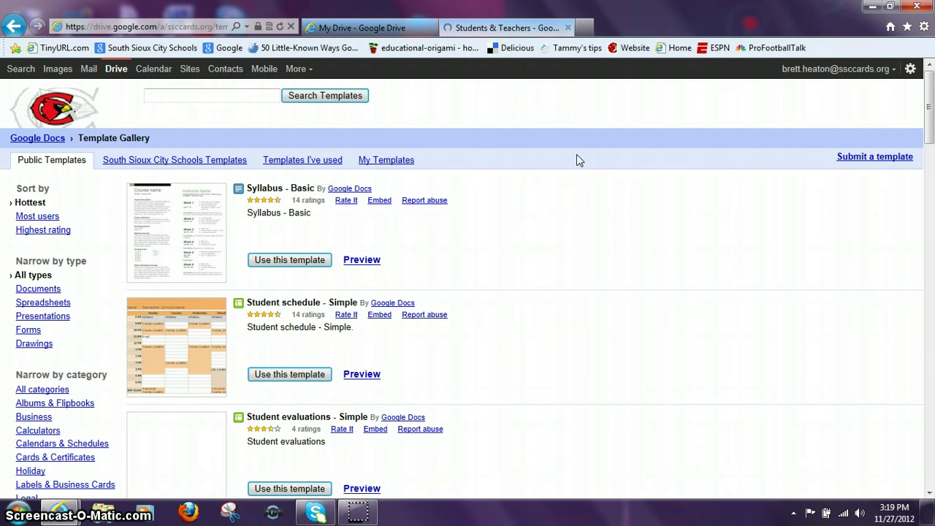
- Look through the templates offered in the Students & Teachers category
{"action": "scroll", "coordinate": [576, 160], "scroll_direction": "down", "scroll_amount": 4}
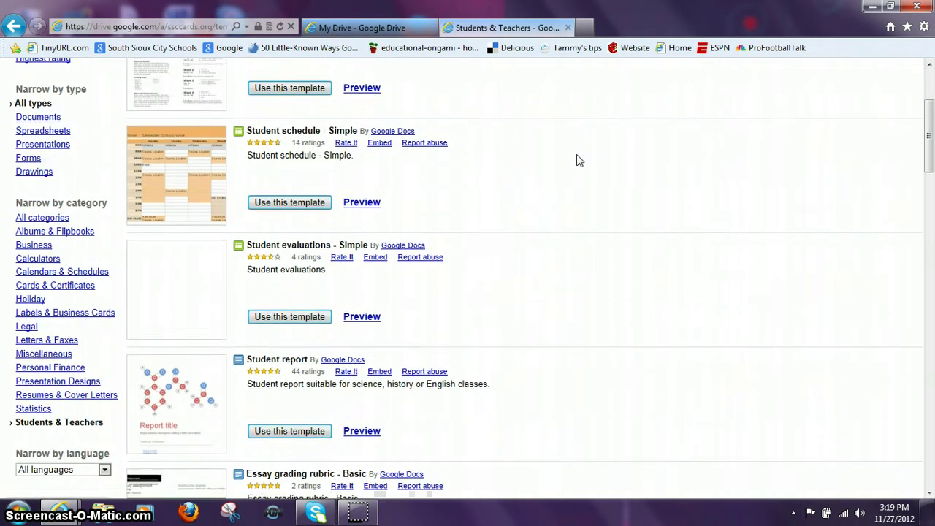
{"action": "scroll", "coordinate": [576, 160], "scroll_direction": "down", "scroll_amount": 2}
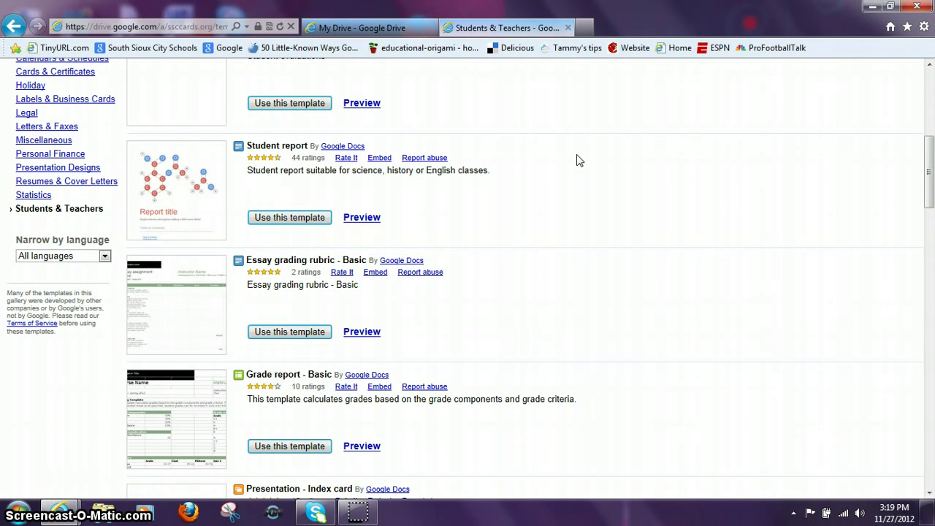
{"action": "scroll", "coordinate": [576, 160], "scroll_direction": "down", "scroll_amount": 3}
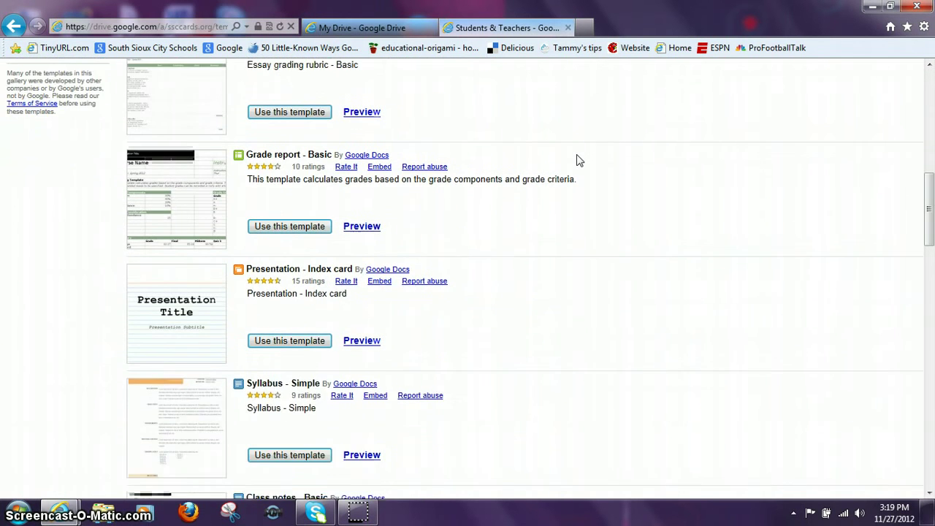
{"action": "scroll", "coordinate": [576, 160], "scroll_direction": "down", "scroll_amount": 3}
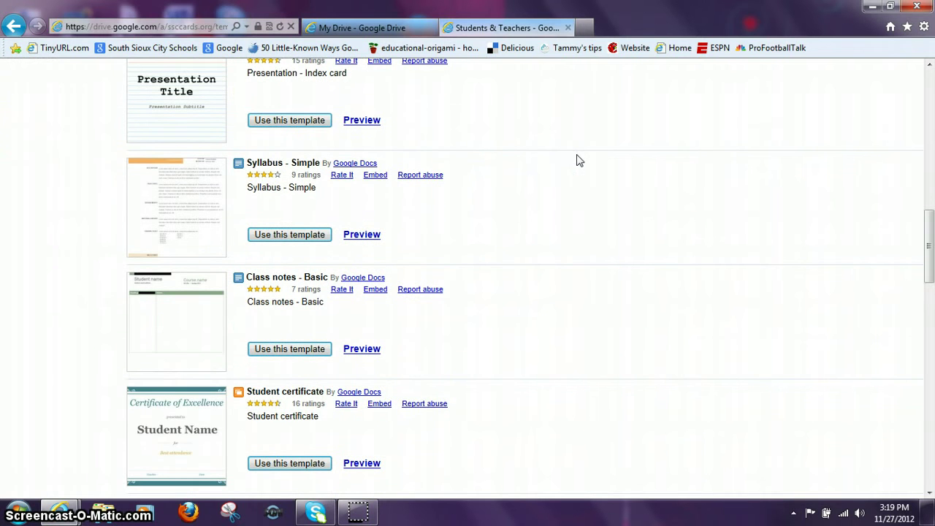
{"action": "scroll", "coordinate": [576, 160], "scroll_direction": "up", "scroll_amount": 9}
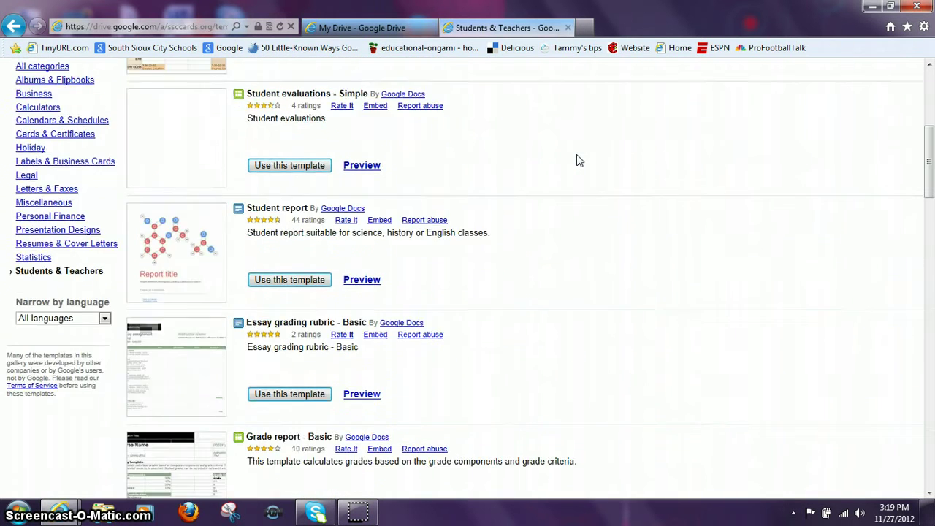
{"action": "scroll", "coordinate": [576, 160], "scroll_direction": "up", "scroll_amount": 3}
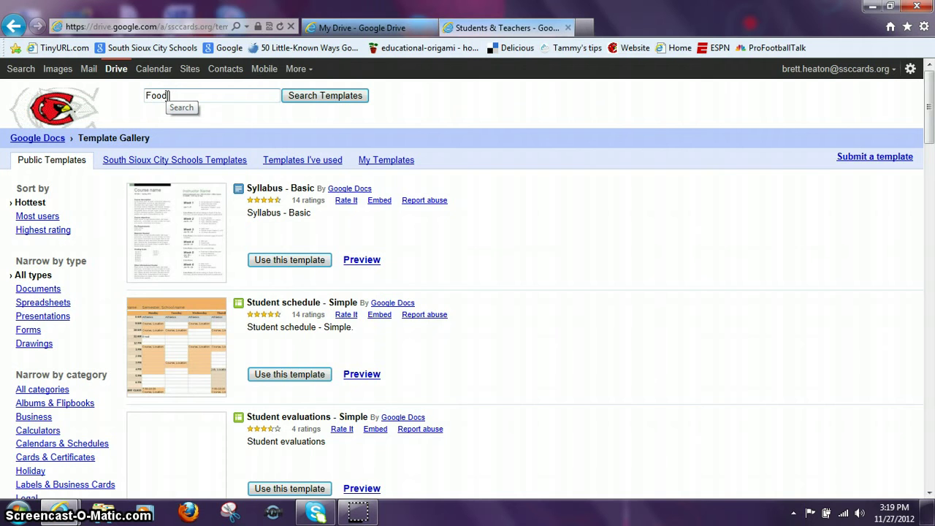
- Search the template gallery for "Food chains" and clear the search
{"action": "type", "text": "s"}
{"action": "key", "text": "Return"}
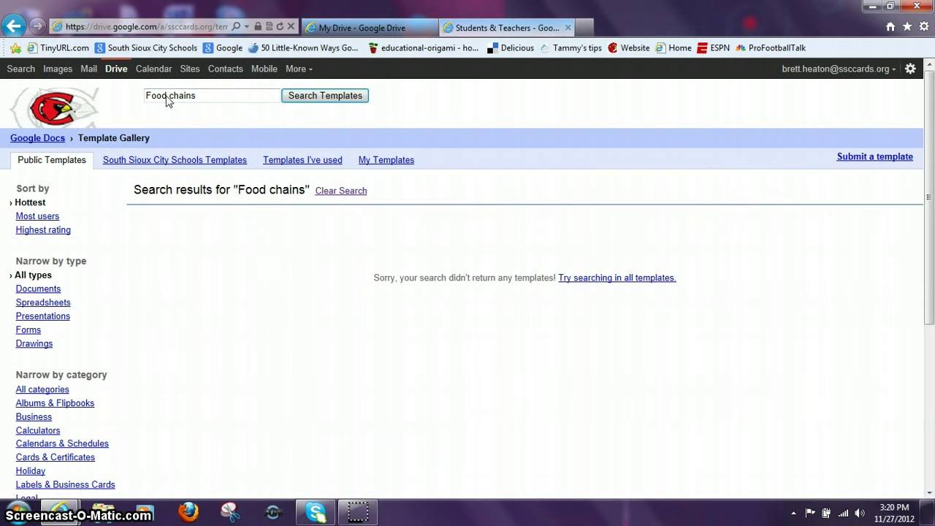
{"action": "left_click", "coordinate": [334, 196]}
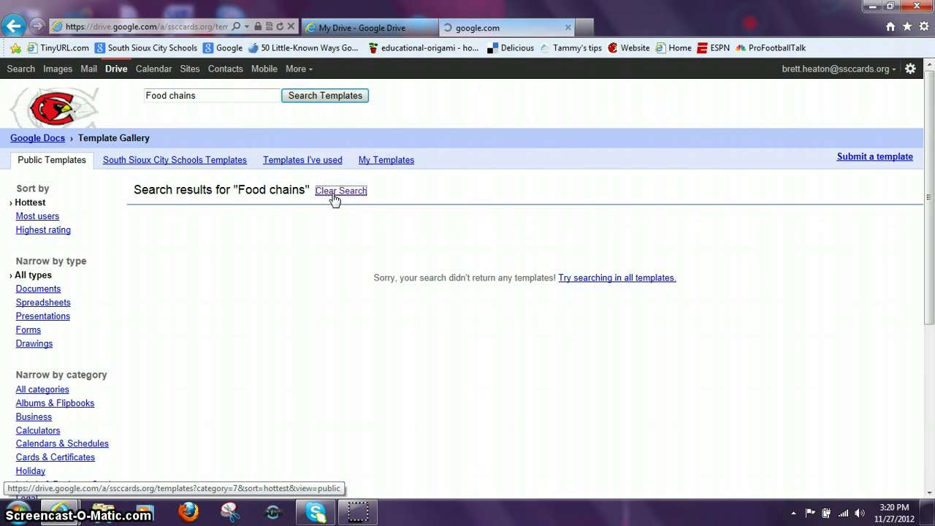
- Search the template gallery for "book brochures" and clear the search
{"action": "left_click", "coordinate": [188, 94]}
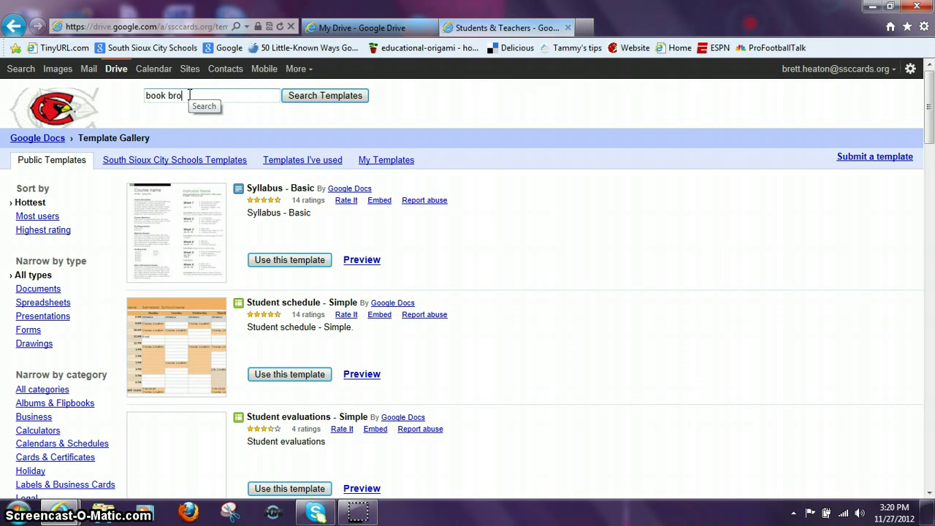
{"action": "type", "text": "book brochures"}
{"action": "key", "text": "Return"}
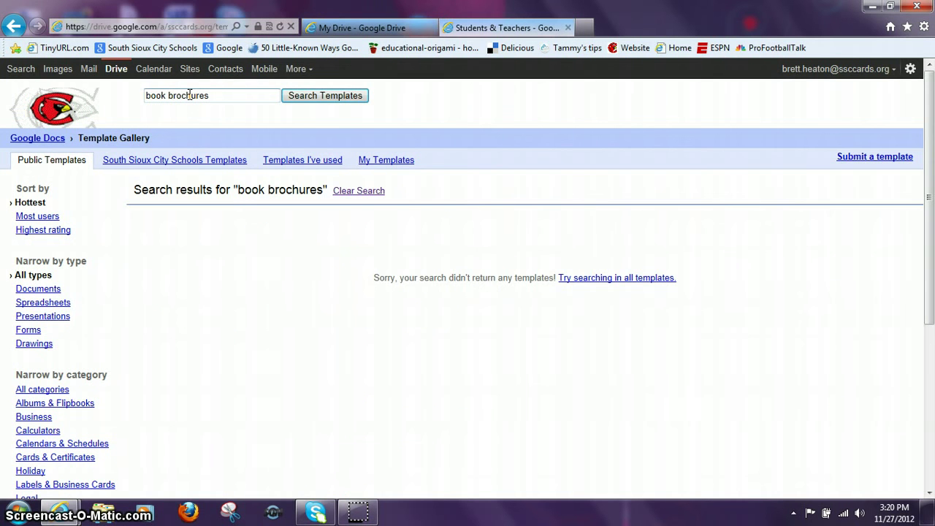
{"action": "left_click", "coordinate": [363, 191]}
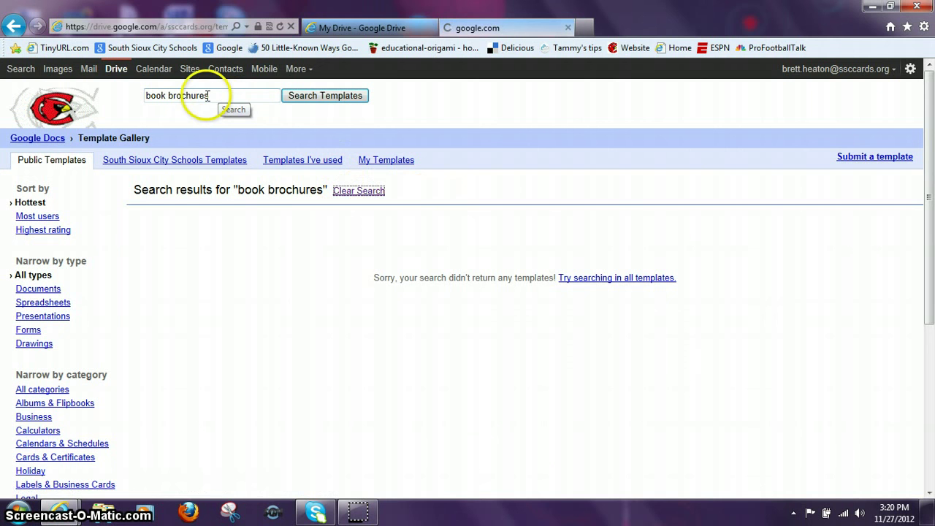
{"action": "left_click_drag", "start_coordinate": [210, 96], "coordinate": [142, 100]}
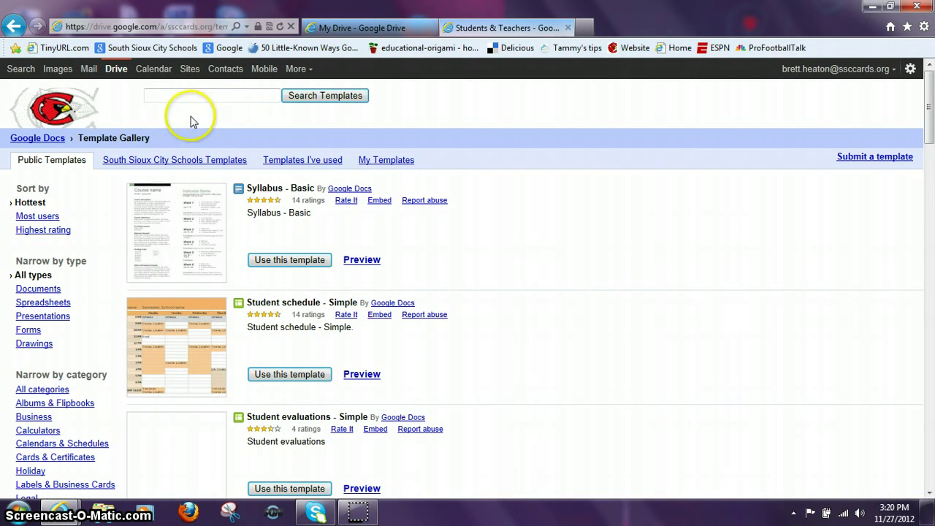
- Narrow the Students & Teachers templates to presentations in English (United States)
{"action": "left_click", "coordinate": [56, 318]}
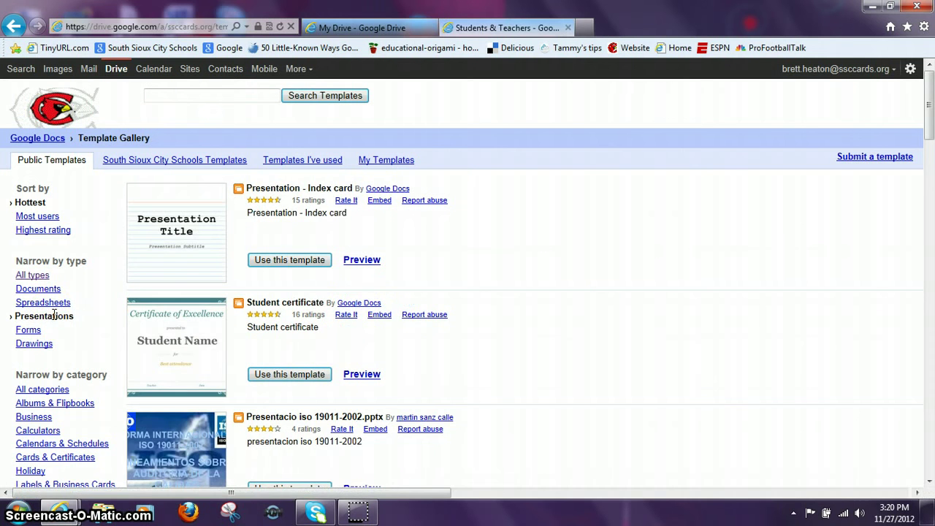
{"action": "scroll", "coordinate": [467, 277], "scroll_direction": "down", "scroll_amount": 4}
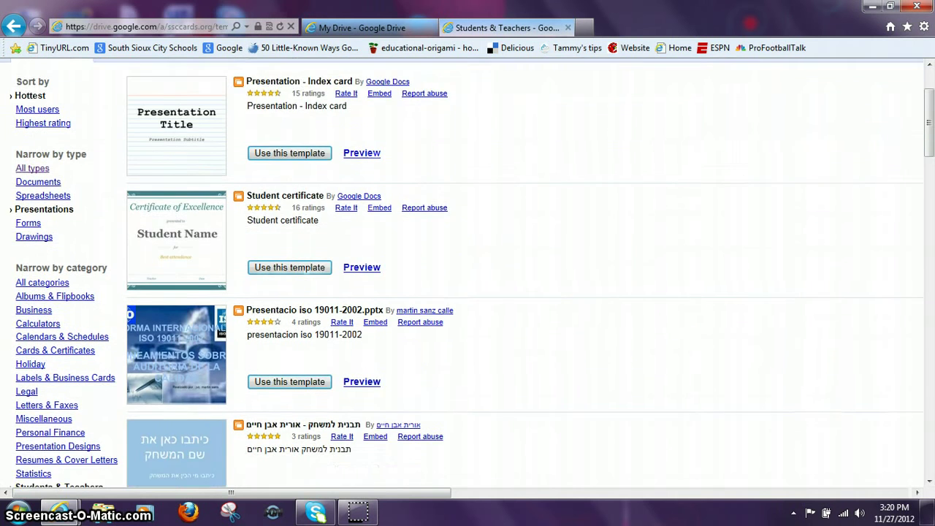
{"action": "scroll", "coordinate": [10, 328], "scroll_direction": "down", "scroll_amount": 1}
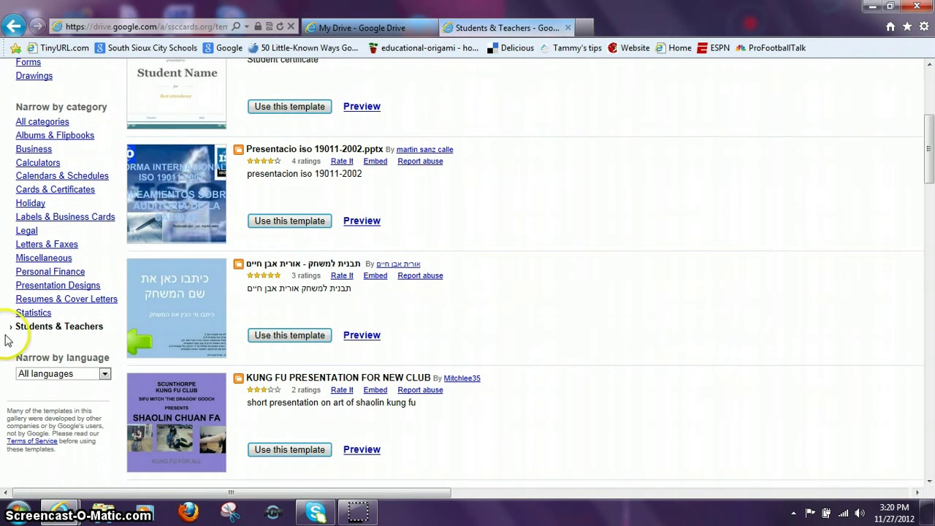
{"action": "left_click", "coordinate": [104, 375]}
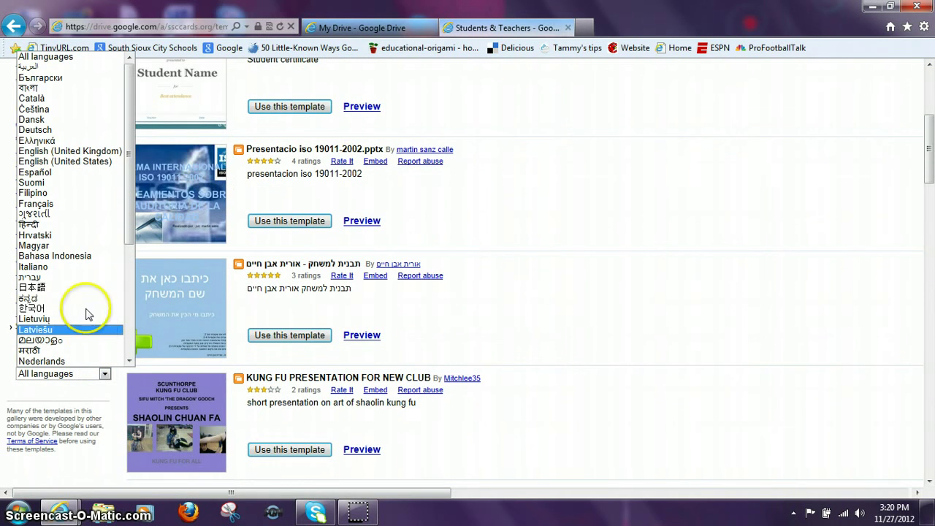
{"action": "left_click", "coordinate": [65, 161]}
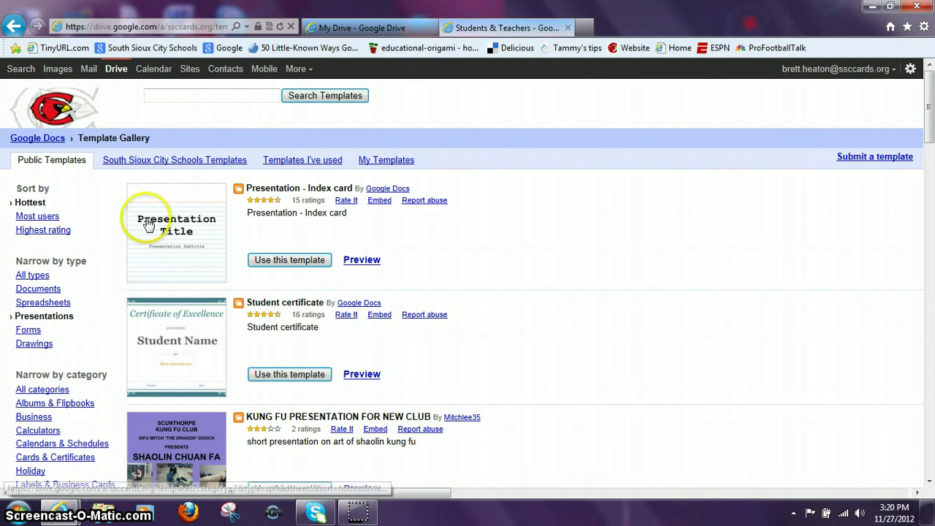
- Create a presentation from the previewed Presentation - Index card template and remove "Copy of" from its document name
{"action": "left_click", "coordinate": [360, 266]}
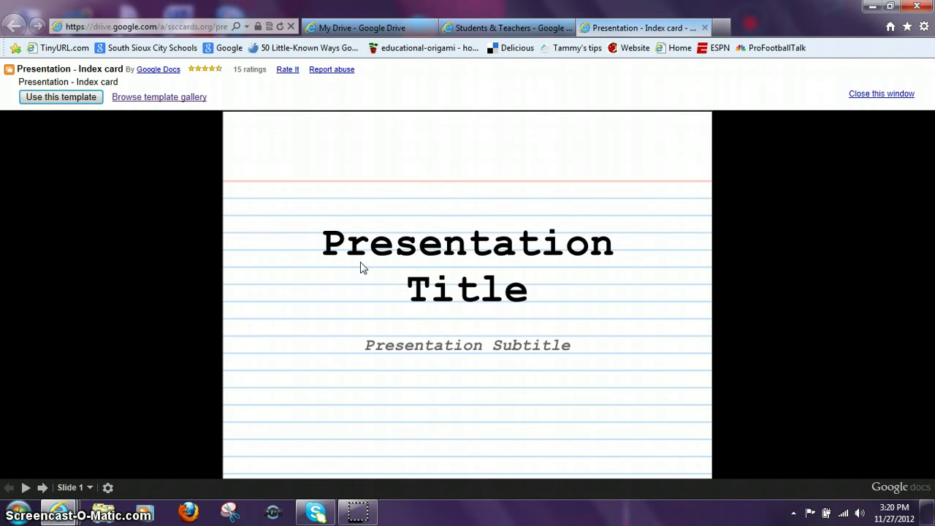
{"action": "left_click", "coordinate": [55, 102]}
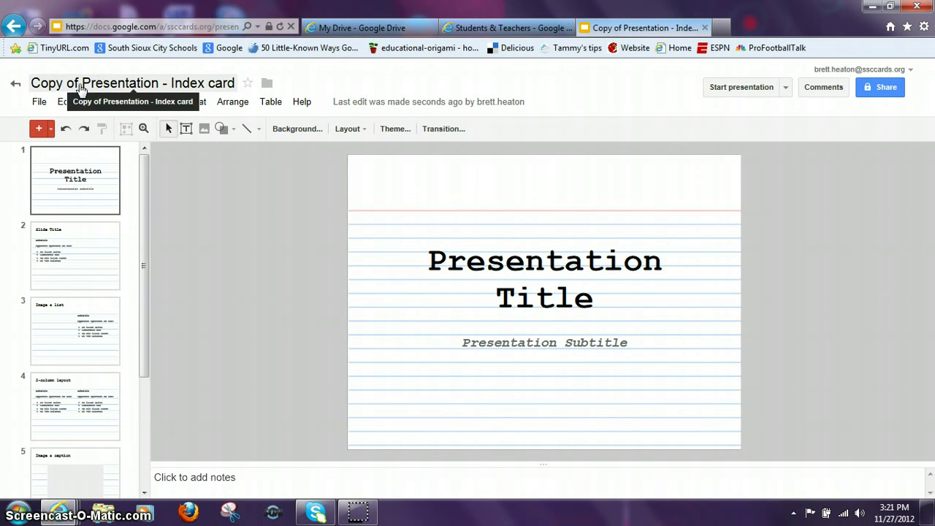
{"action": "left_click", "coordinate": [84, 86]}
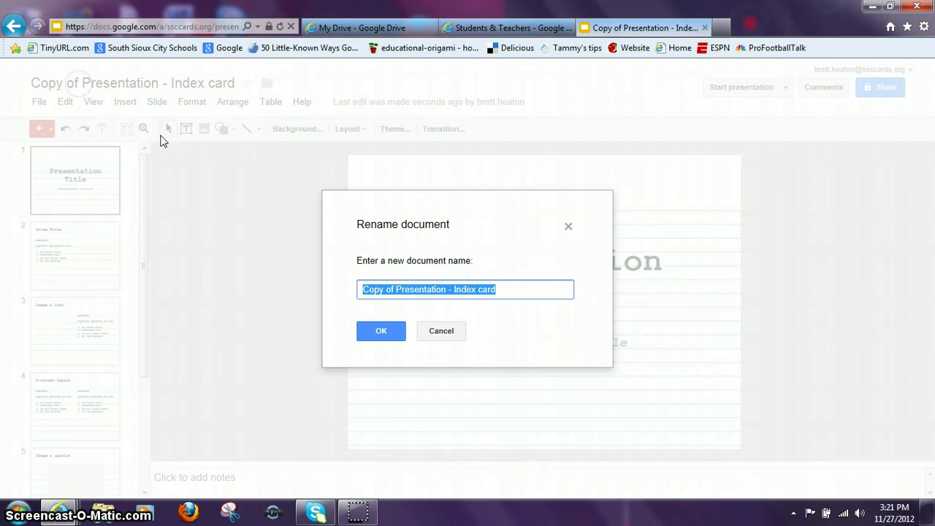
{"action": "left_click", "coordinate": [390, 292]}
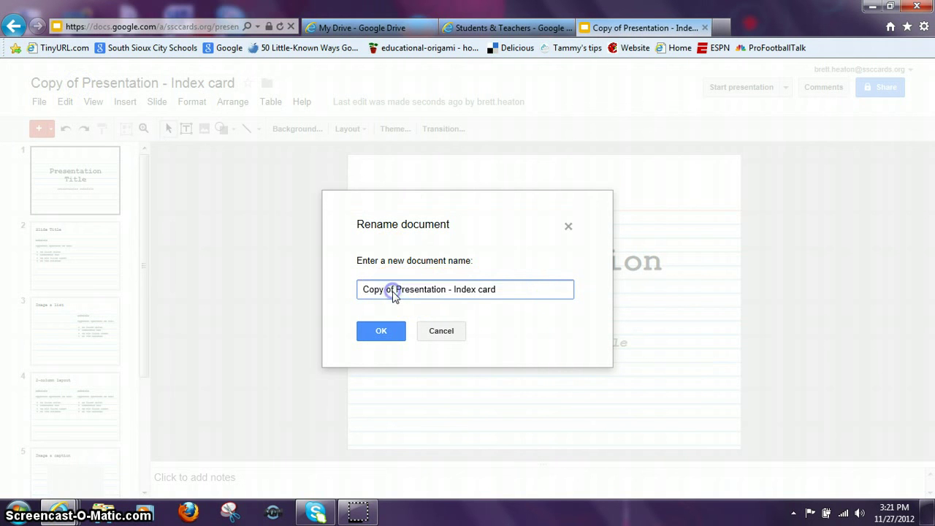
{"action": "left_click", "coordinate": [395, 289]}
{"action": "left_click_drag", "start_coordinate": [395, 290], "coordinate": [348, 294]}
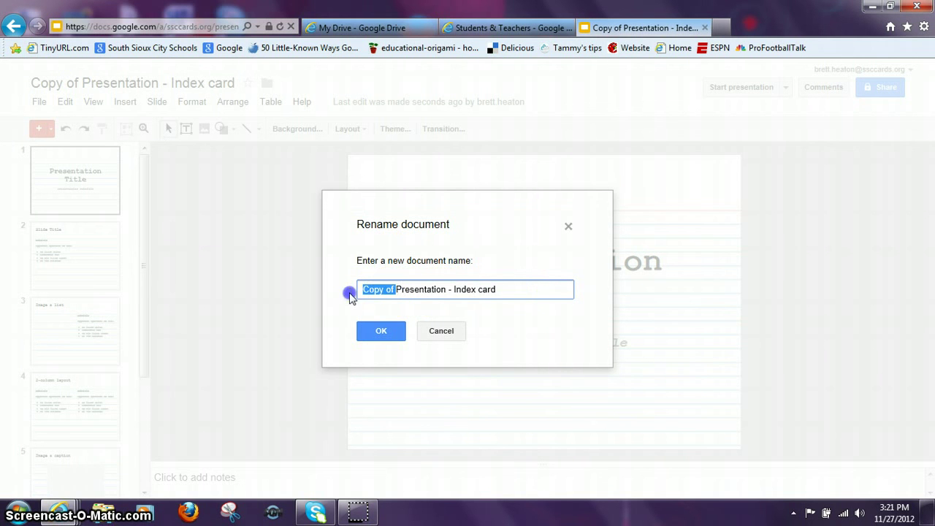
{"action": "key", "text": "BackSpace"}
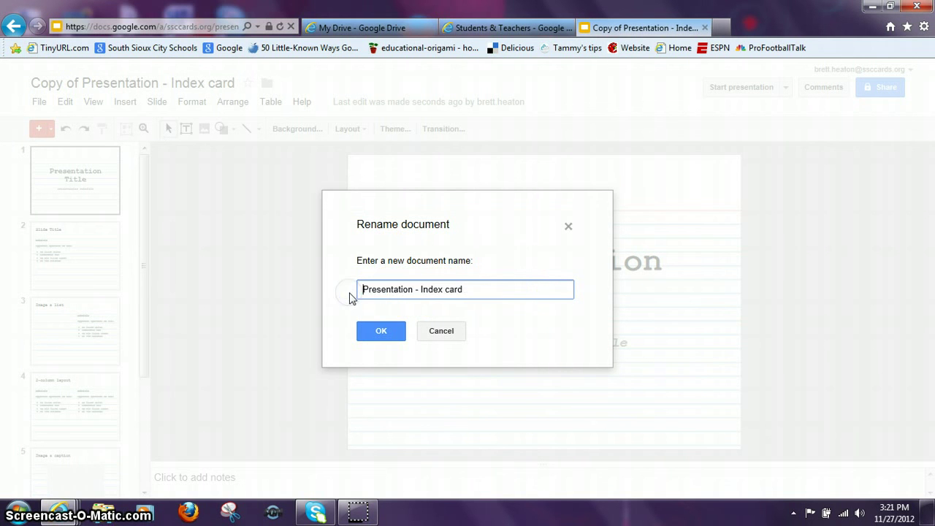
{"action": "left_click", "coordinate": [376, 332]}
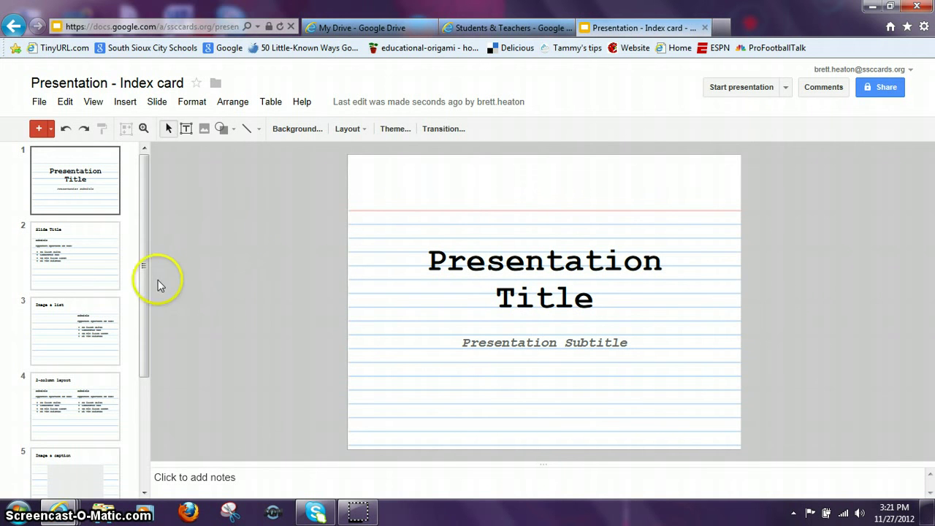
- Check that Presentation - Index card is in My Drive, then close the presentation and reopen it from the file list
{"action": "left_click", "coordinate": [142, 298]}
{"action": "left_click_drag", "start_coordinate": [141, 298], "coordinate": [144, 249]}
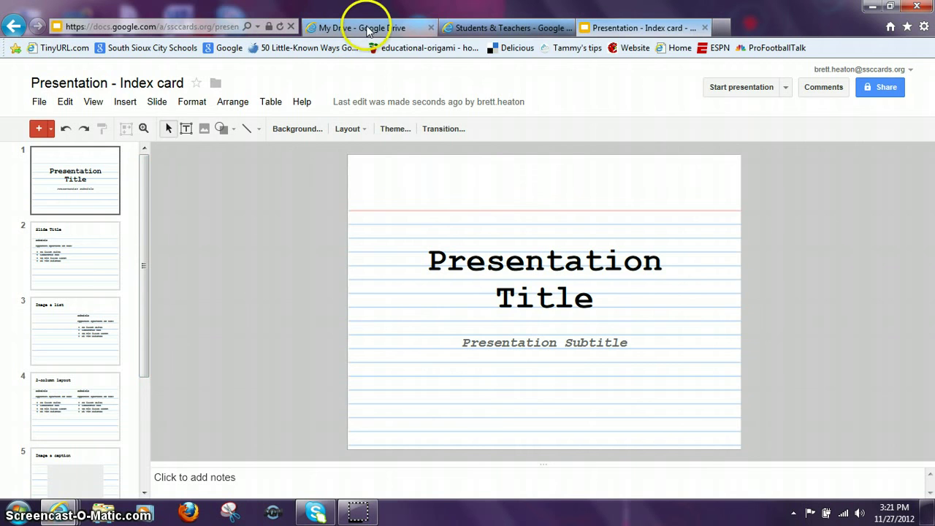
{"action": "left_click", "coordinate": [367, 30]}
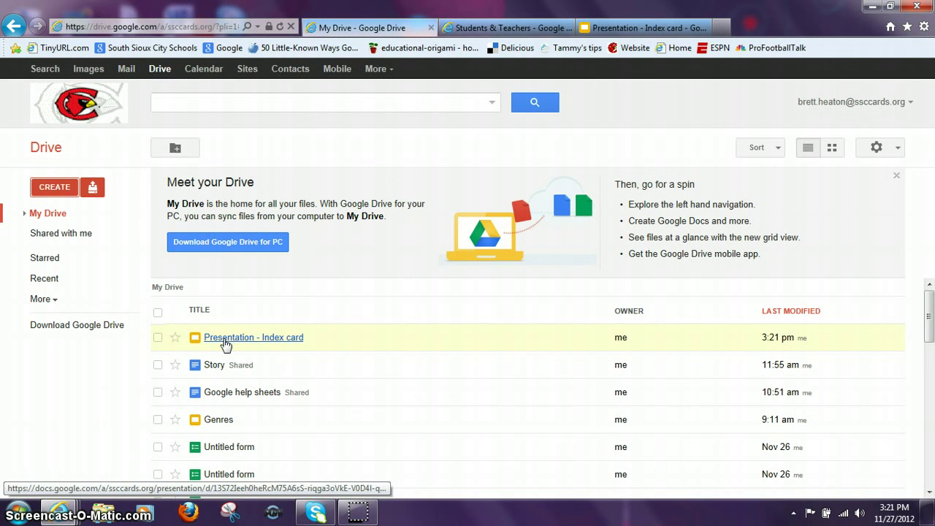
{"action": "left_click", "coordinate": [650, 27]}
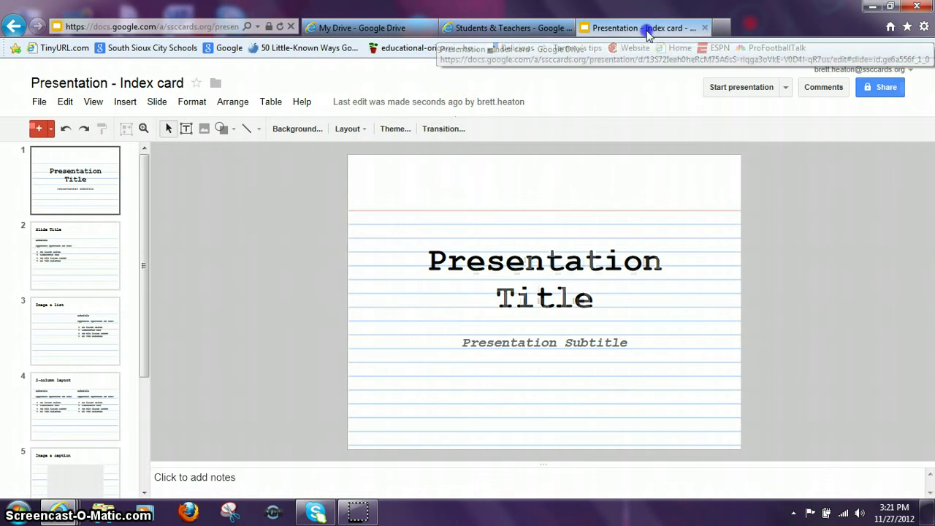
{"action": "left_click", "coordinate": [706, 27]}
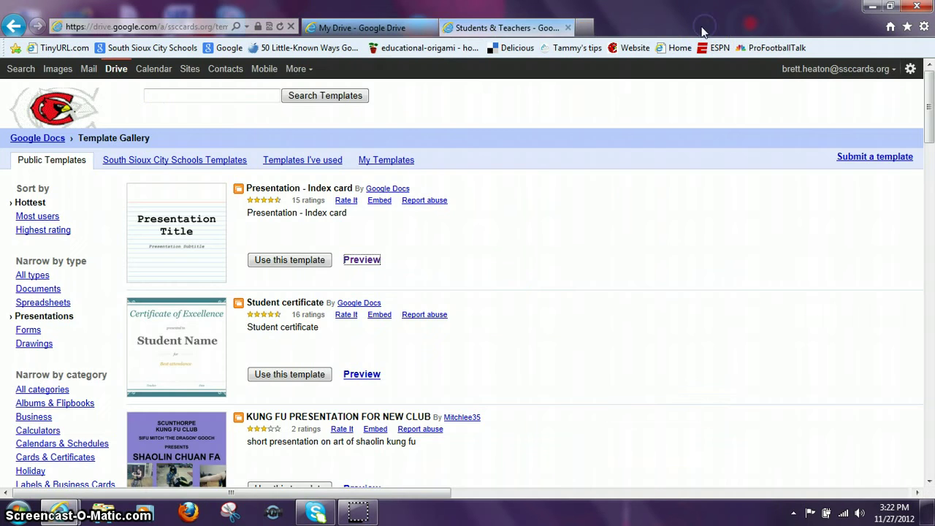
{"action": "left_click", "coordinate": [397, 28]}
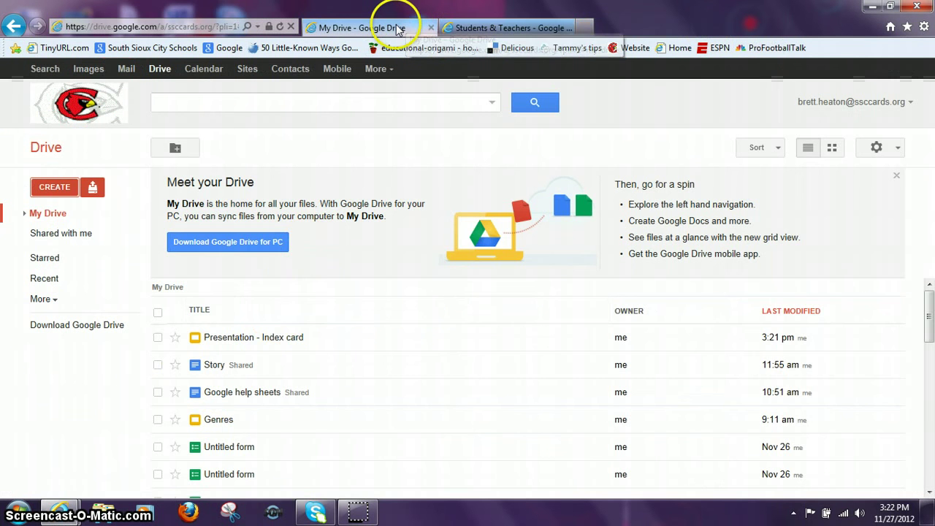
{"action": "left_click", "coordinate": [270, 337]}
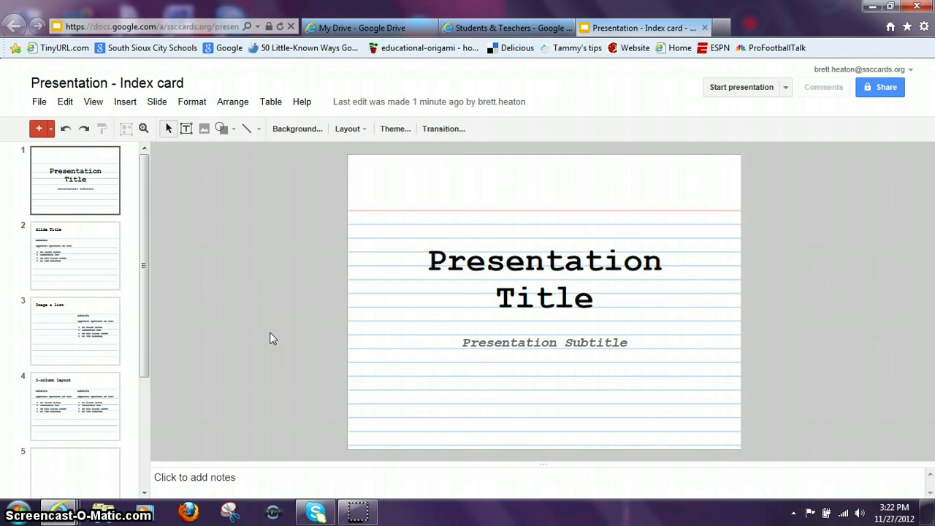
- Close the open presentation, return to My Drive and remove the Presentation - Index card file
{"action": "left_click", "coordinate": [704, 28]}
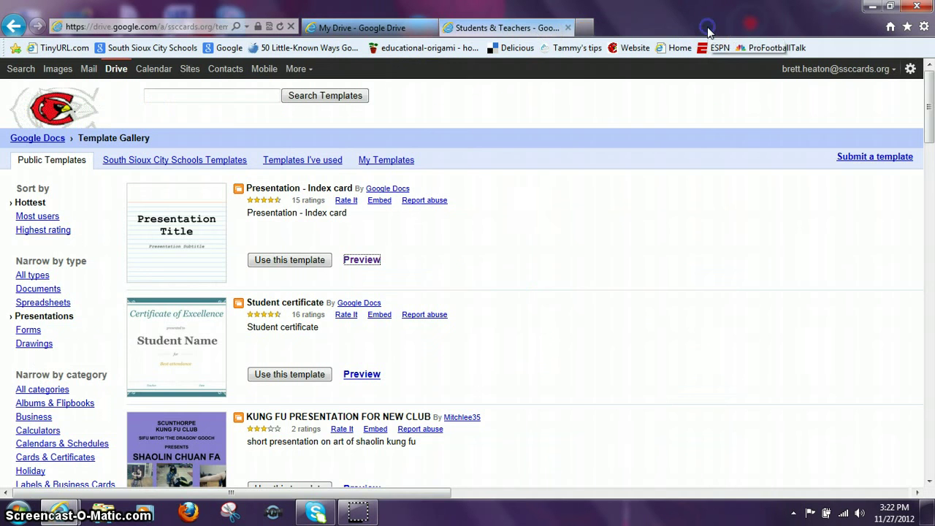
{"action": "left_click", "coordinate": [375, 29]}
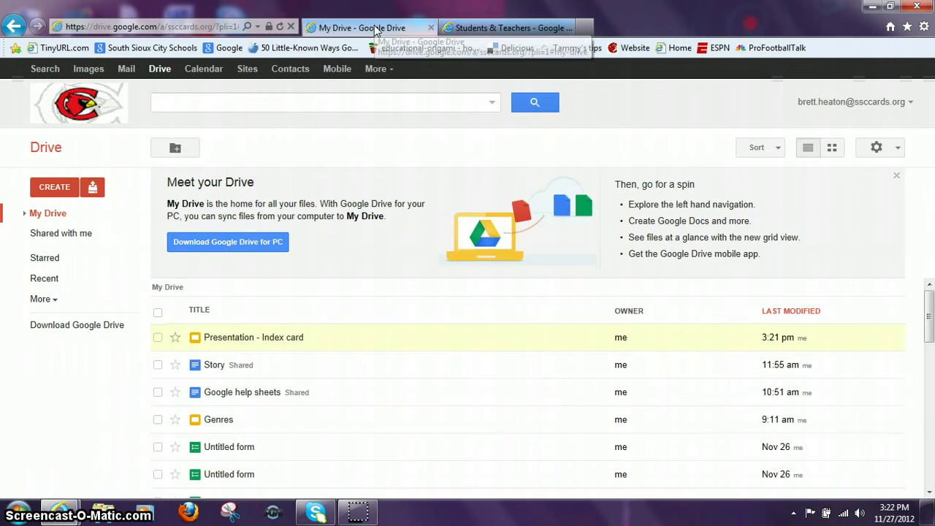
{"action": "left_click", "coordinate": [158, 339]}
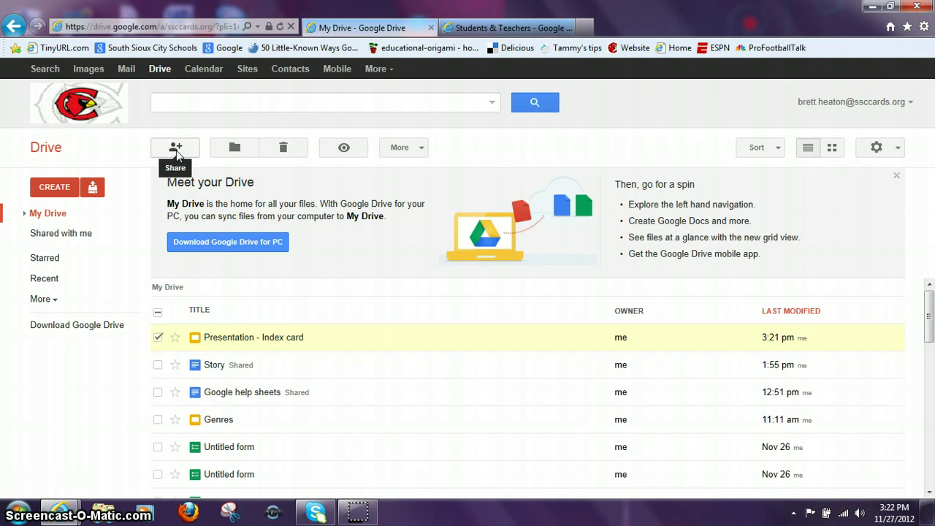
{"action": "left_click", "coordinate": [234, 153]}
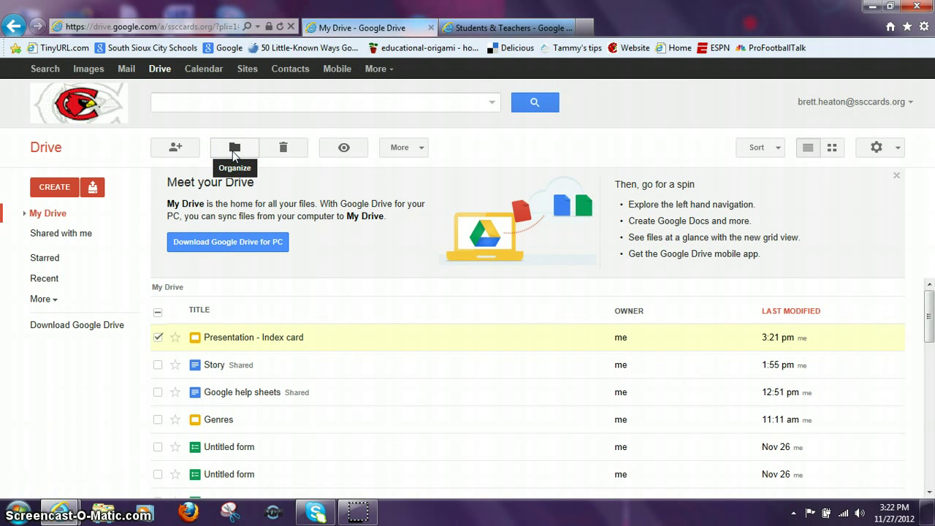
{"action": "left_click", "coordinate": [278, 155]}
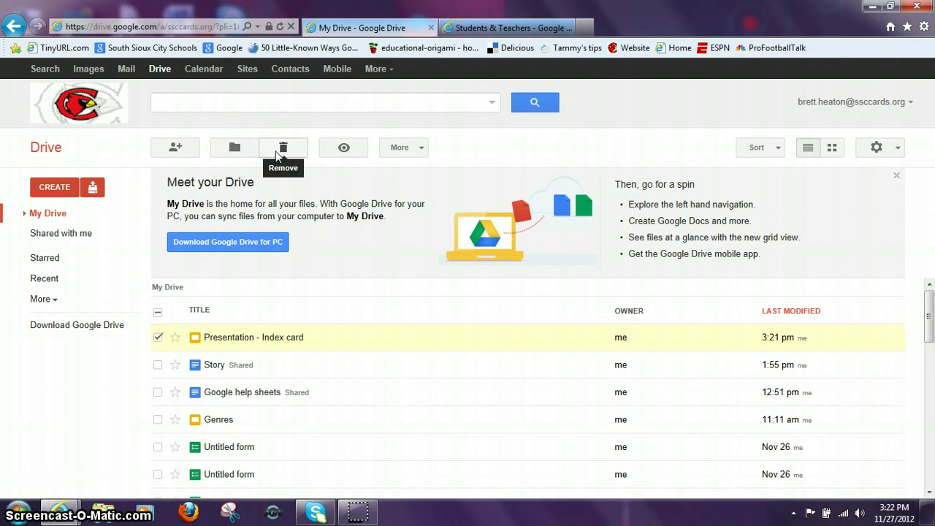
{"action": "left_click", "coordinate": [338, 155]}
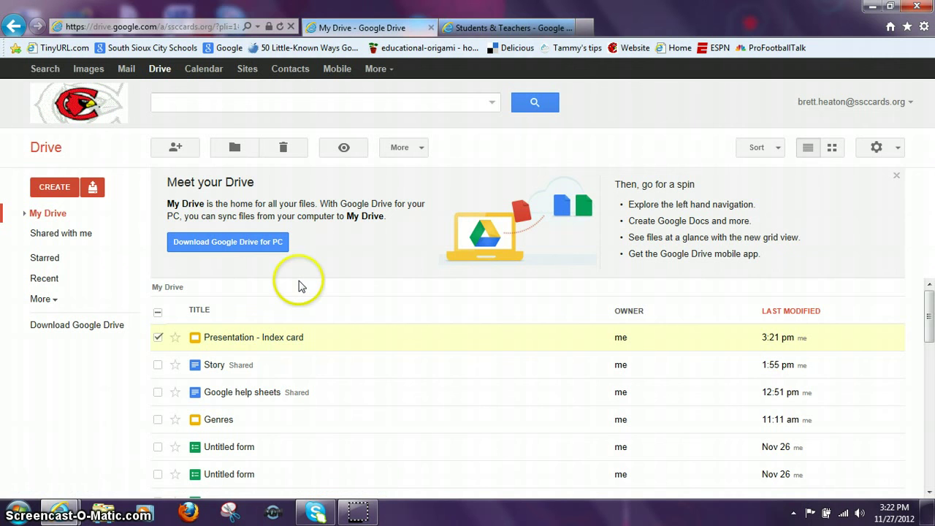
{"action": "left_click", "coordinate": [283, 149]}
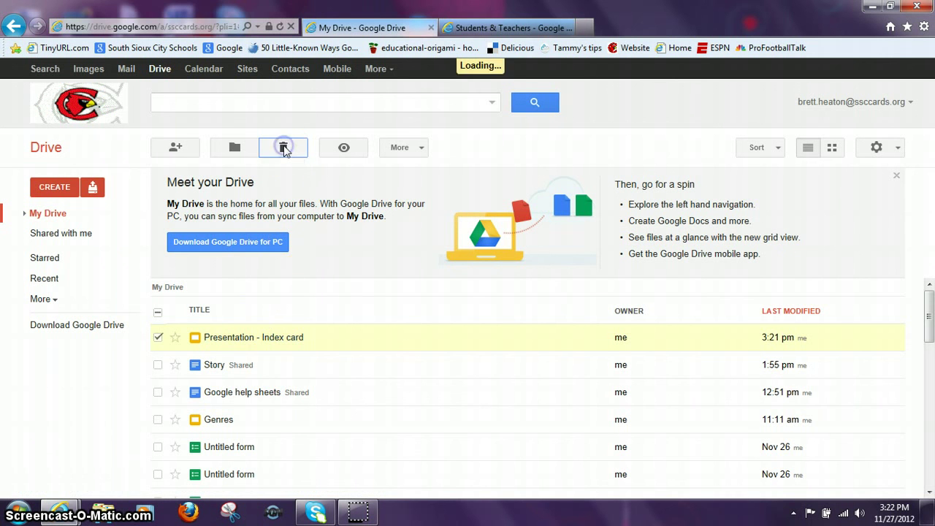